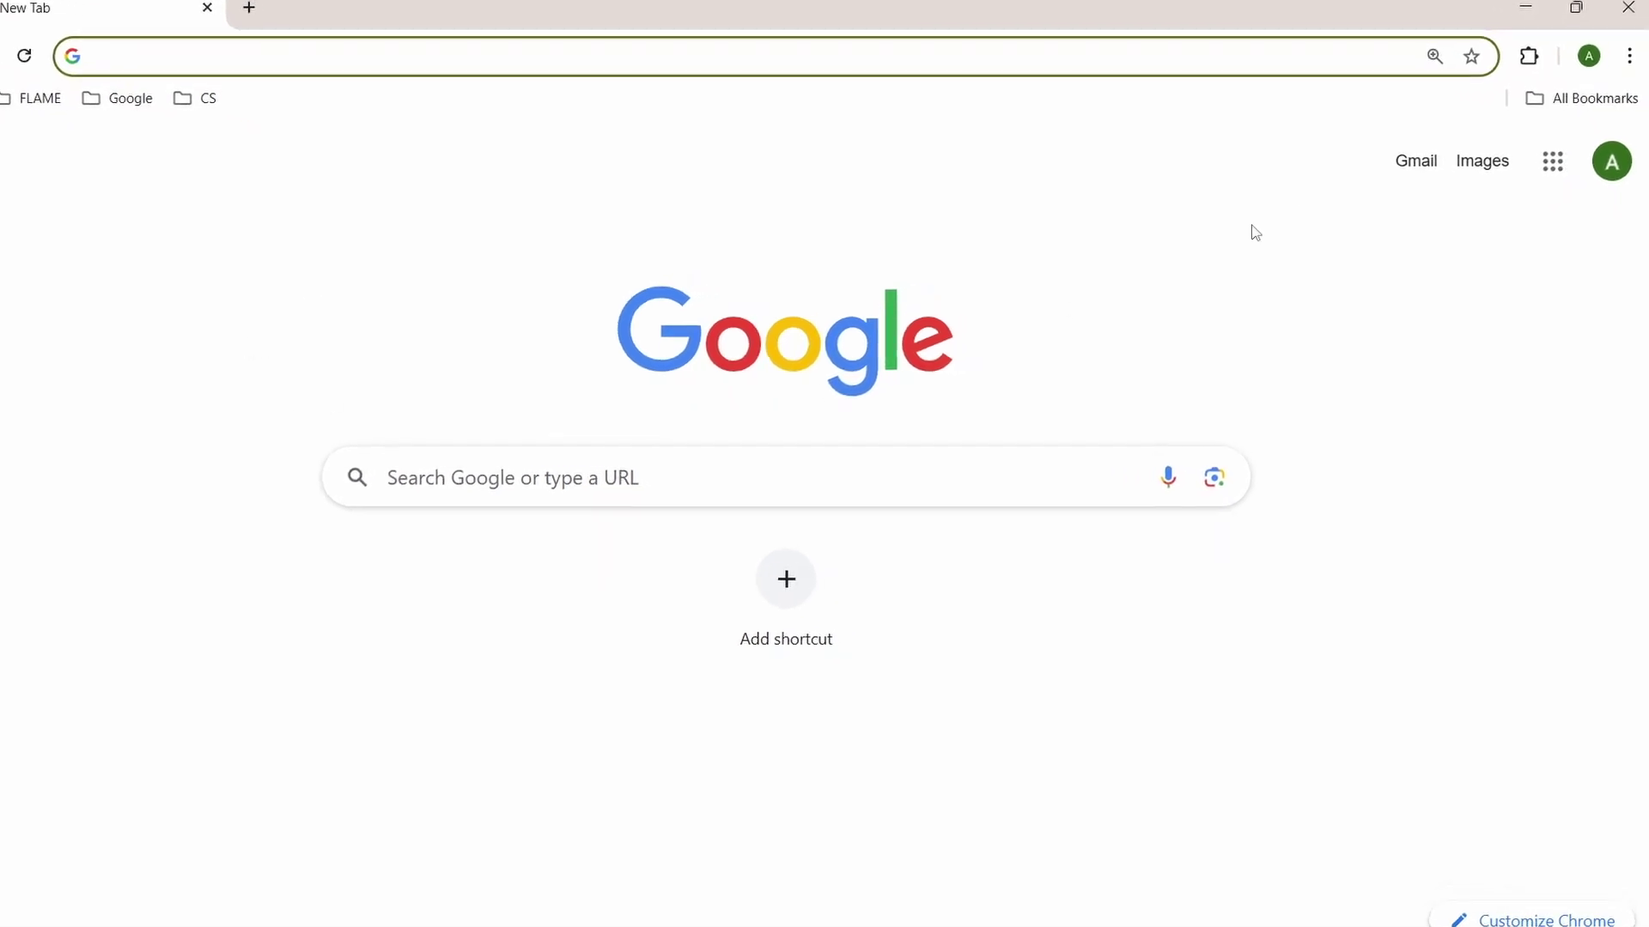
Go to Chrome Settings, then Privacy and security, then Site settings
click(1626, 69)
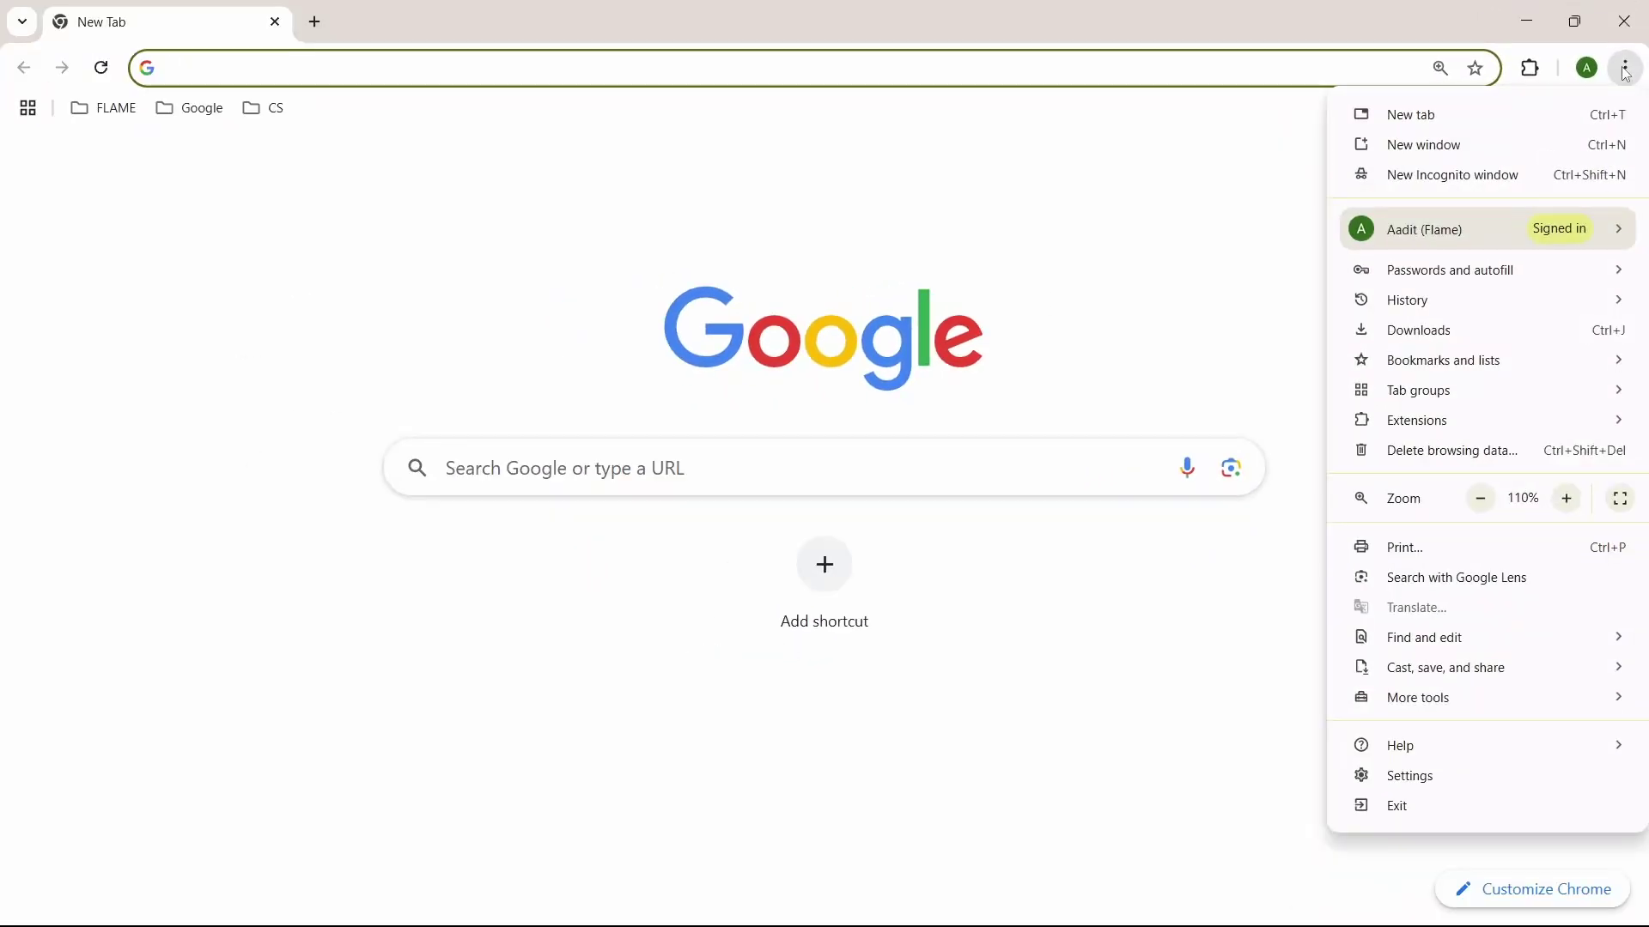
click(1455, 777)
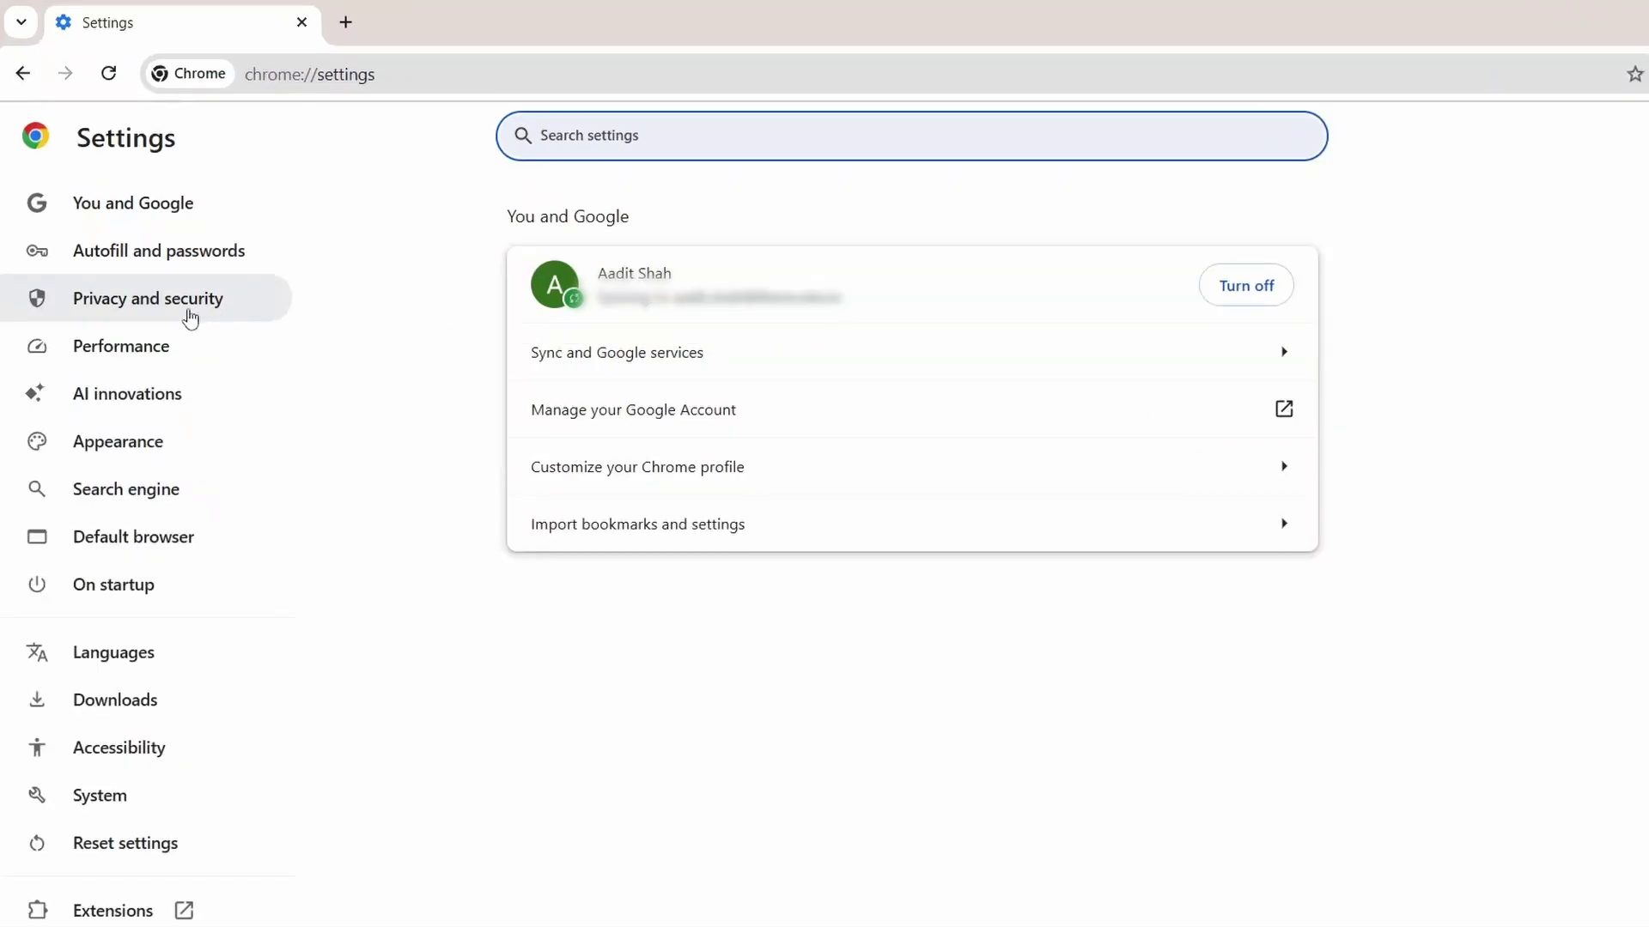
click(176, 317)
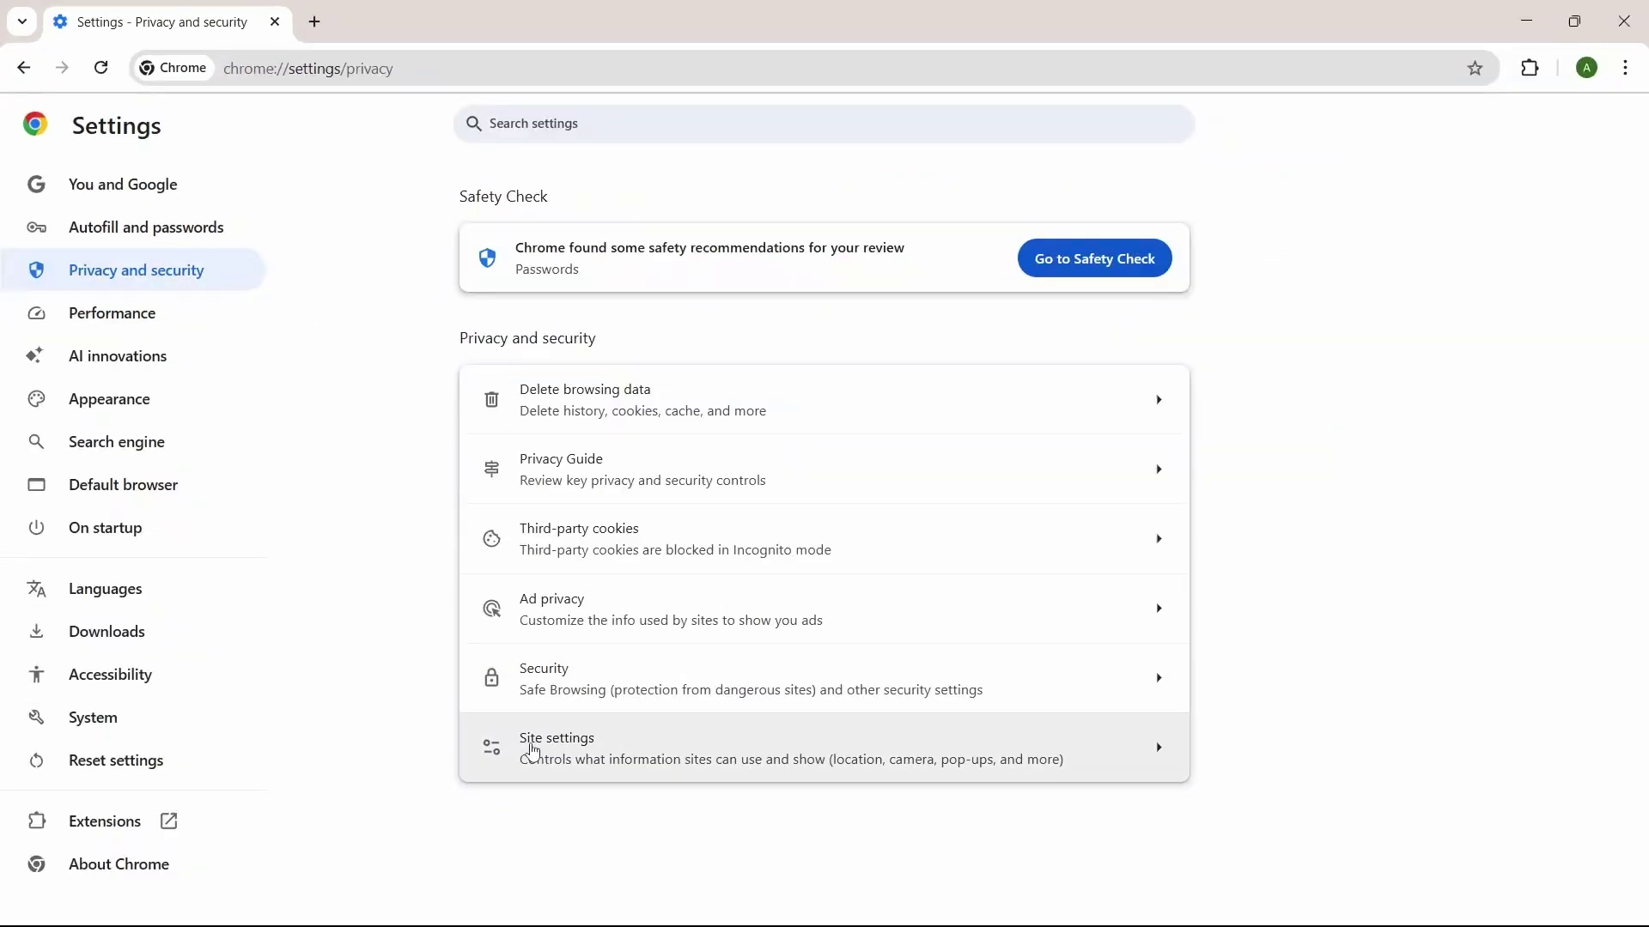
click(637, 756)
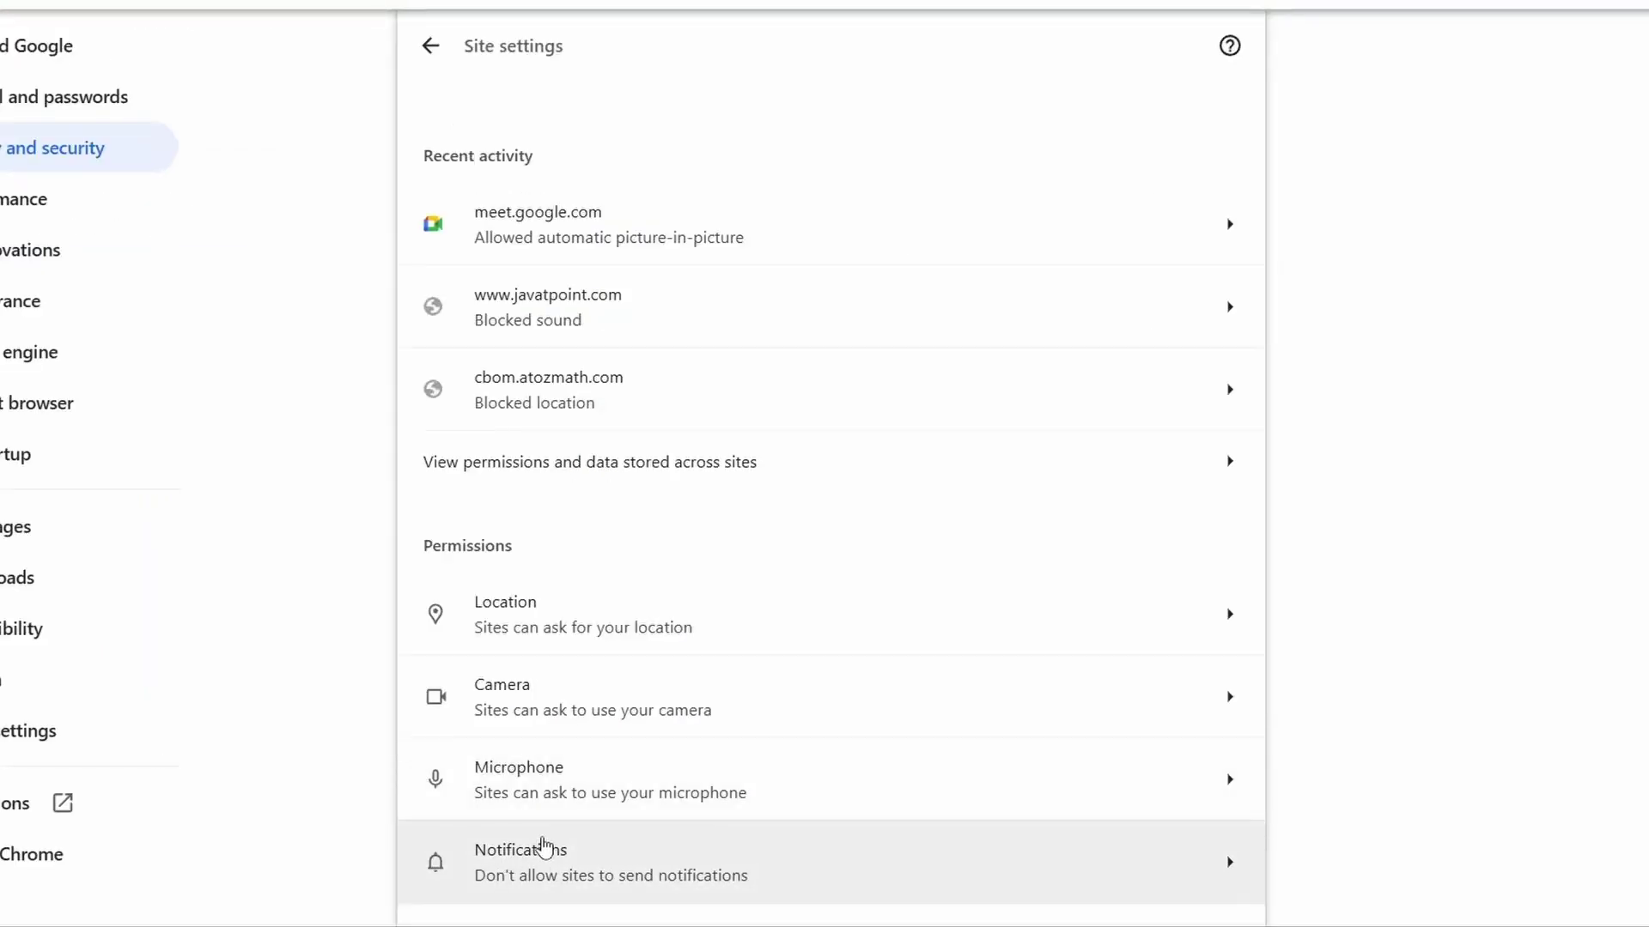
Open the Notifications permission page to see mail.google.com listed as allowed
click(626, 850)
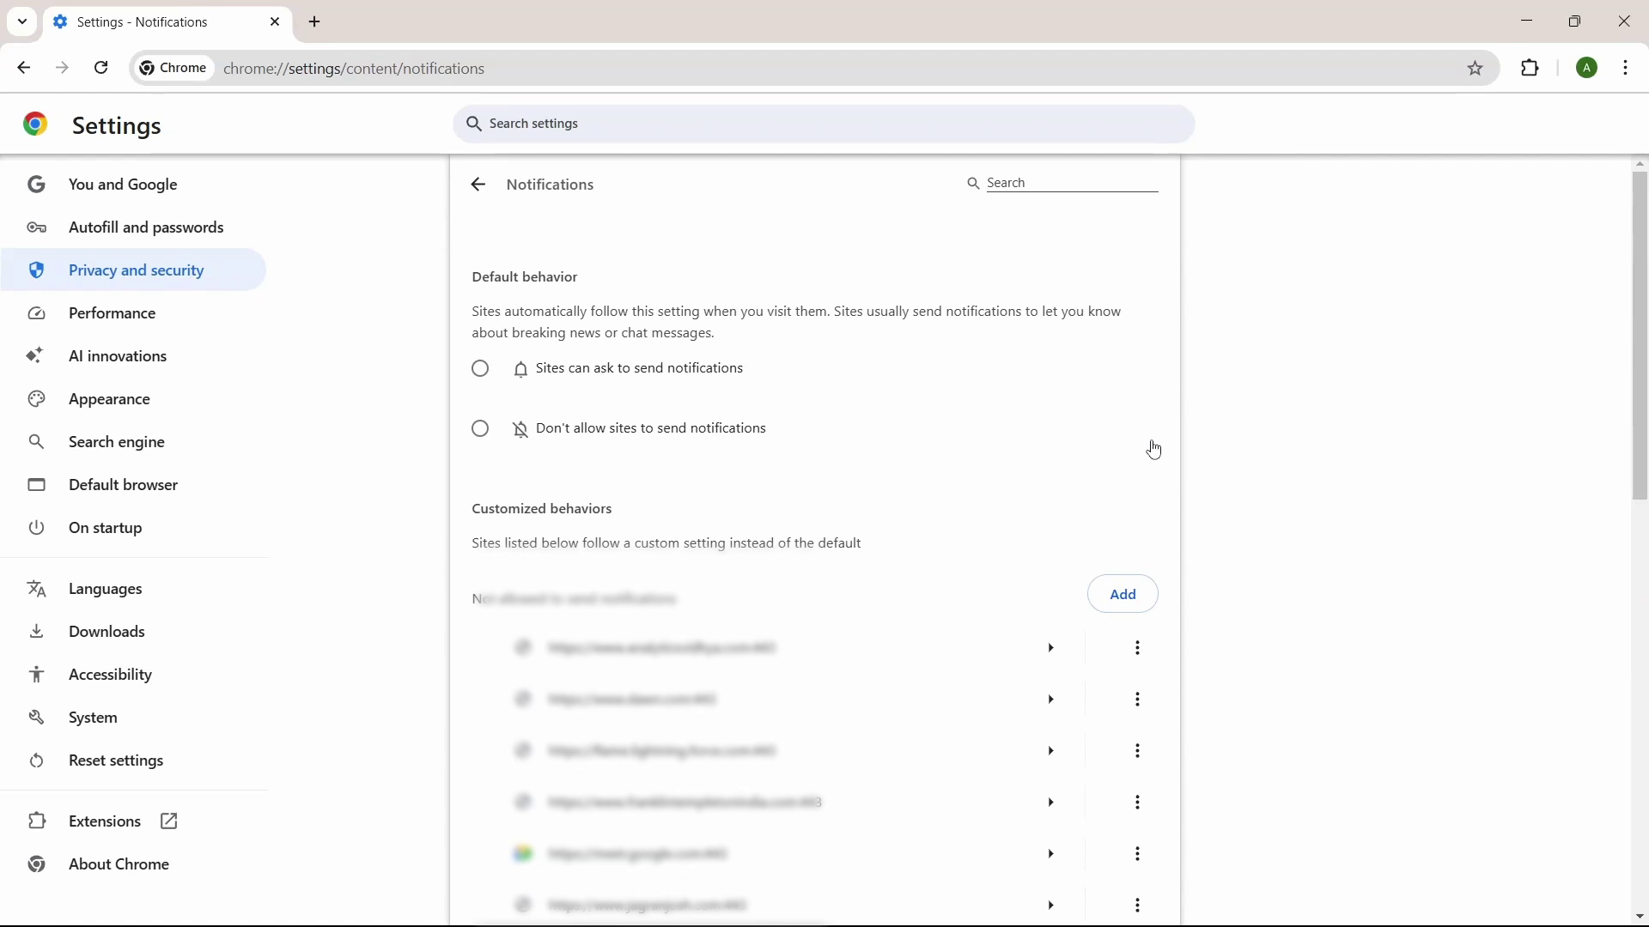
scroll(1152, 448, down, 3)
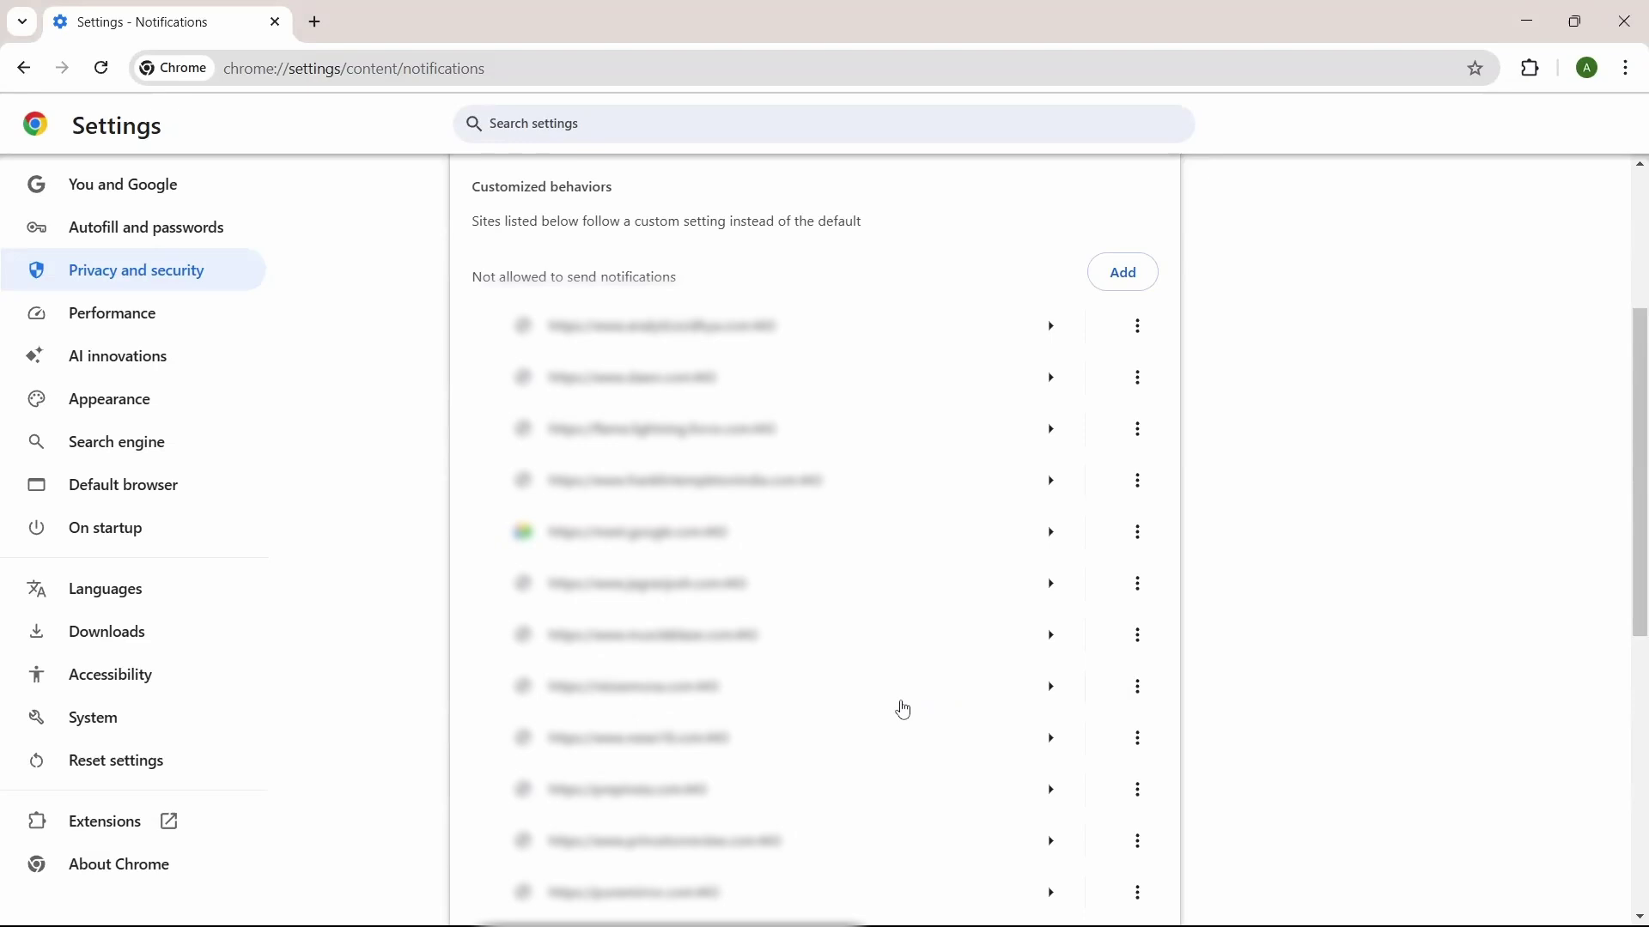
scroll(902, 709, down, 5)
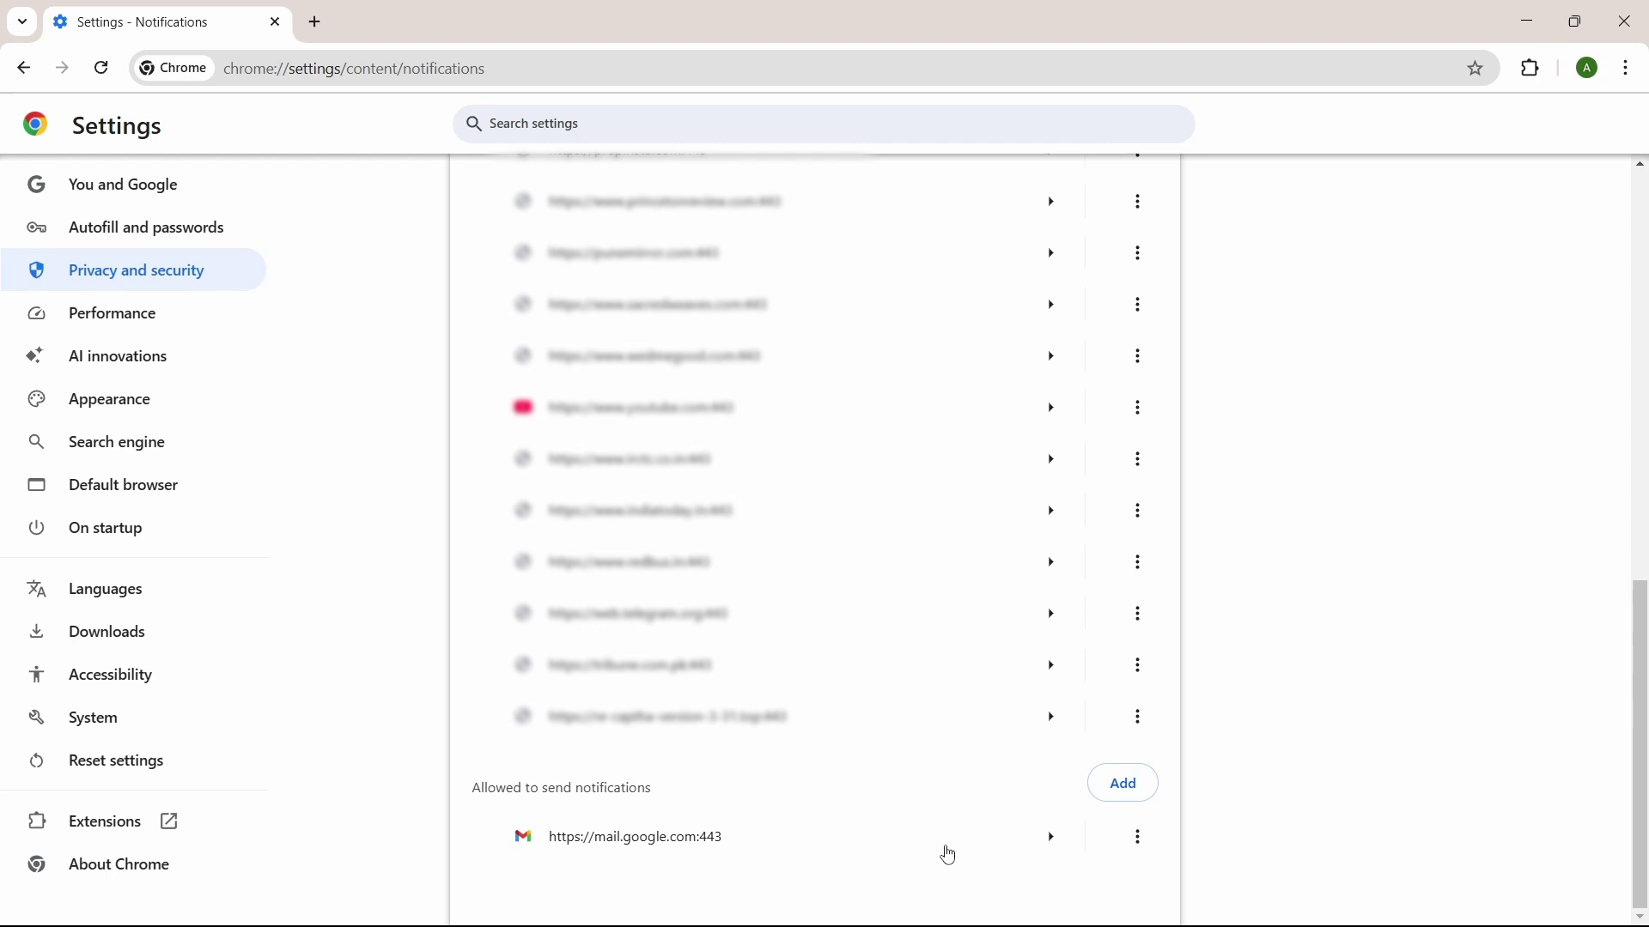
Remove mail.google.com from the sites allowed to send notifications
click(1140, 842)
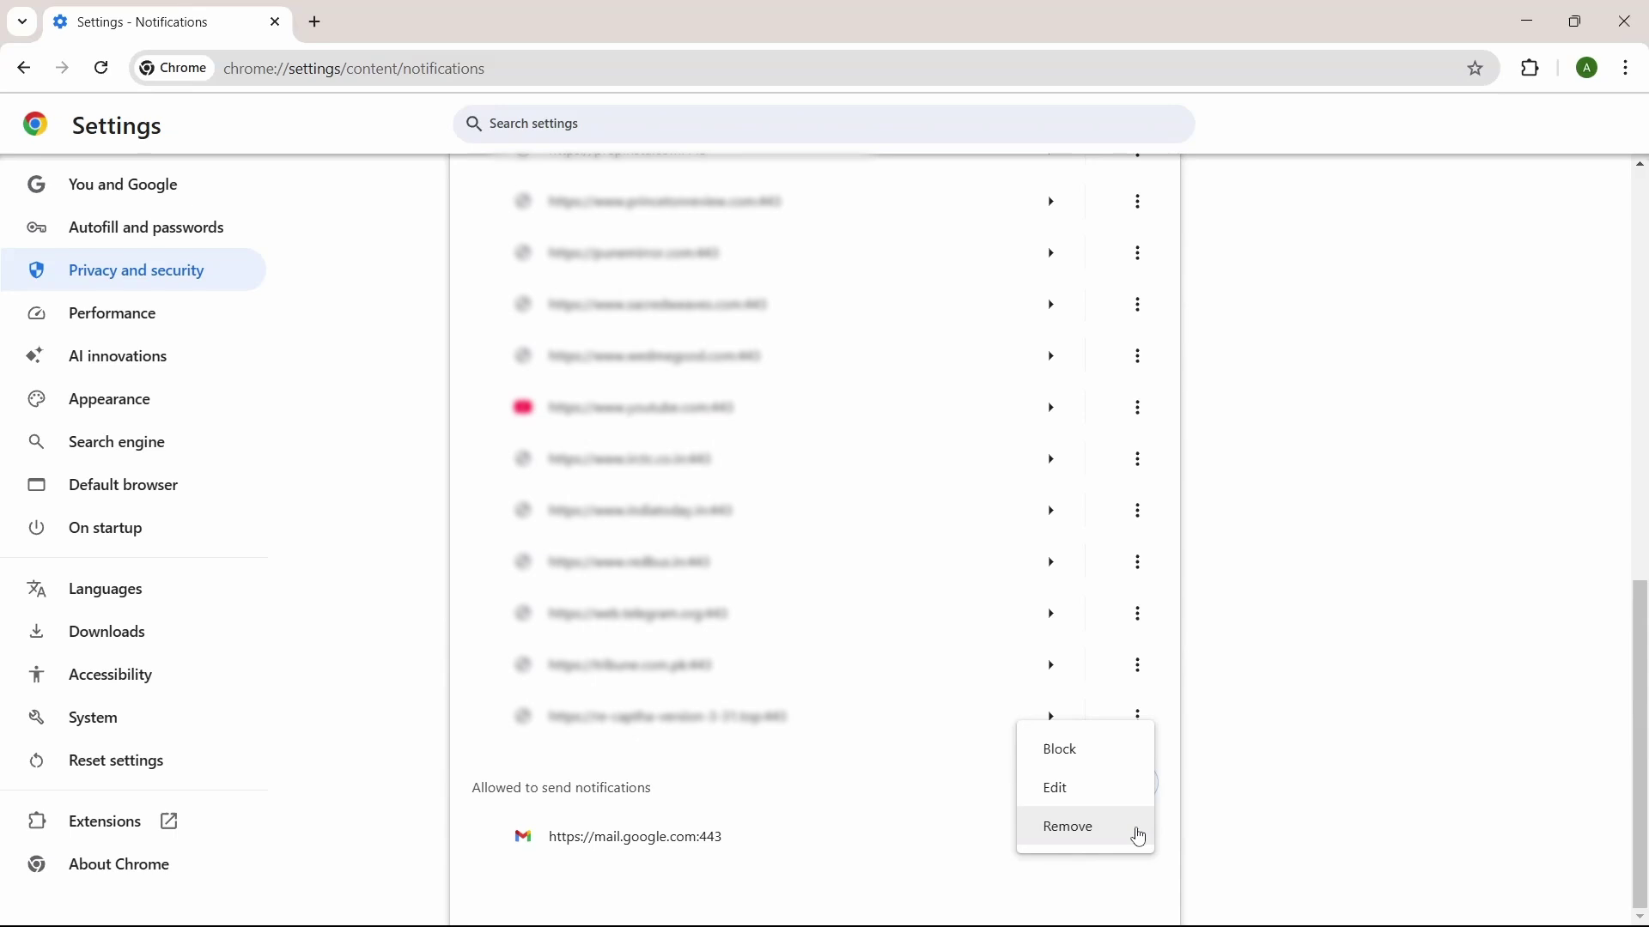
click(1111, 842)
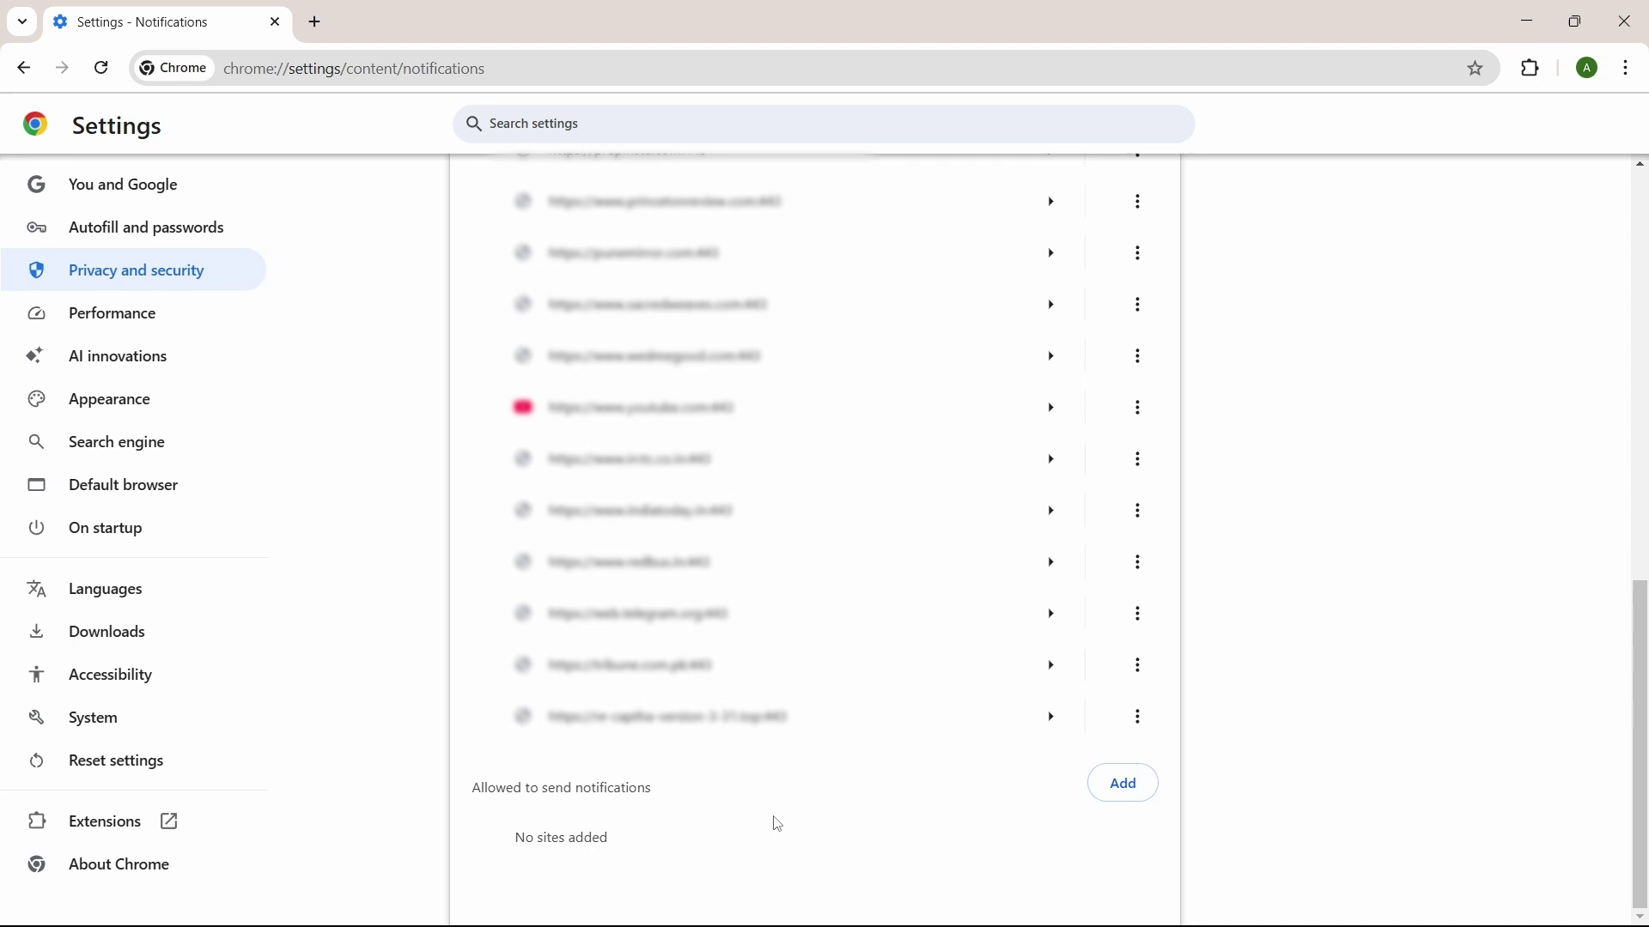
scroll(777, 823, up, 10)
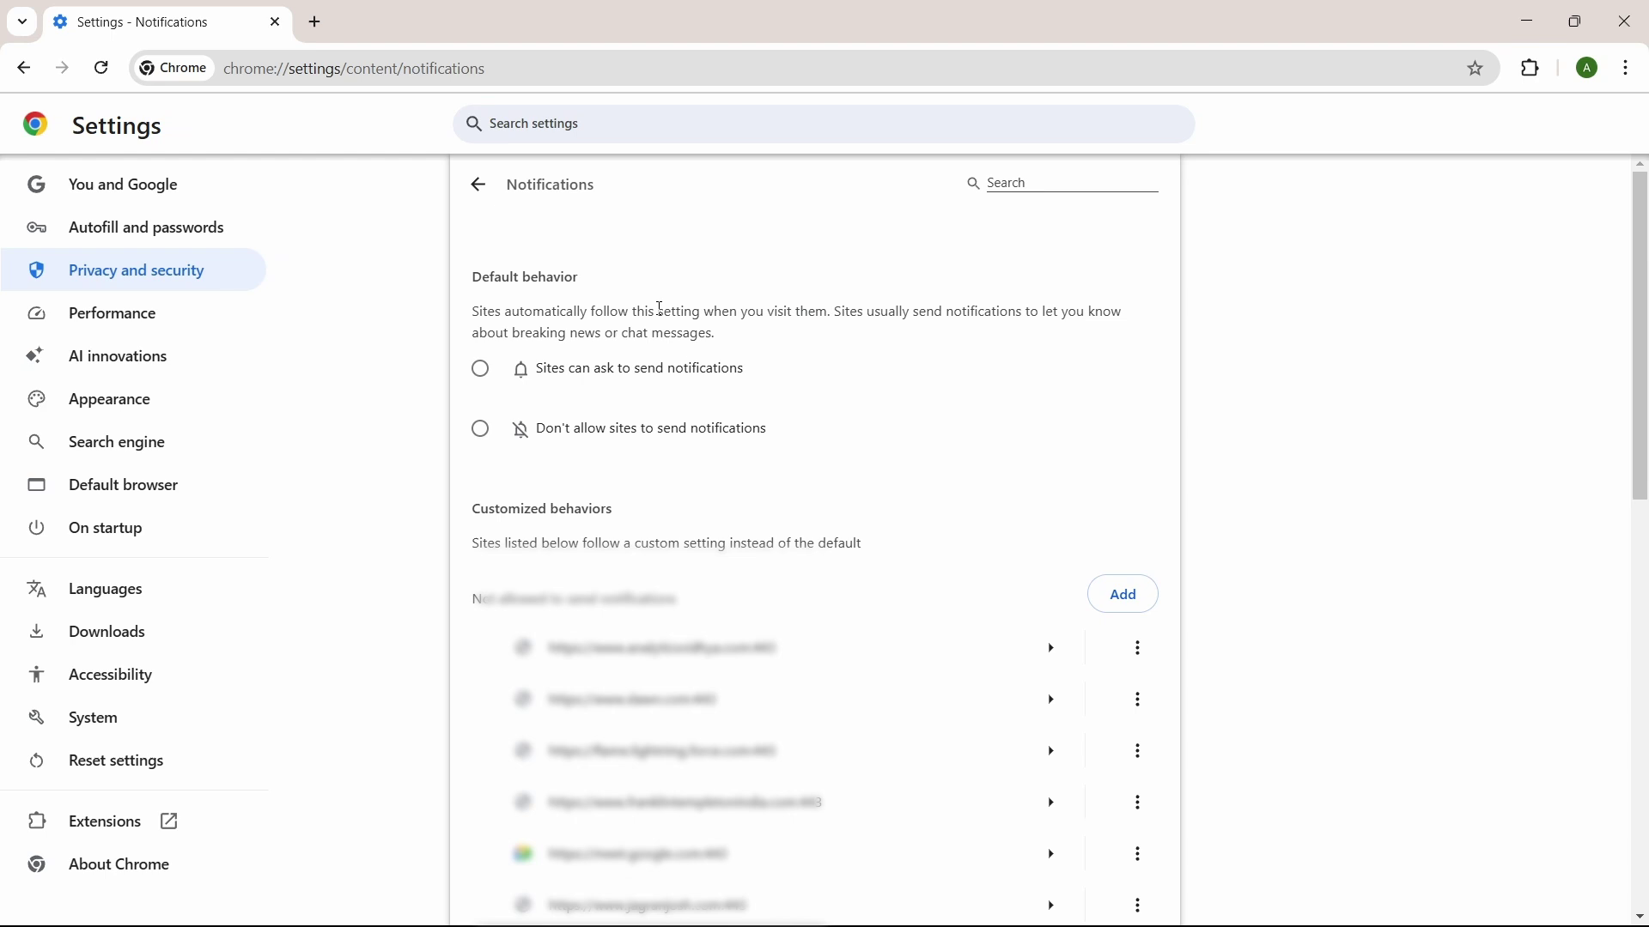
Set Default behavior to "Don't allow sites to send notifications"
click(481, 430)
drag(471, 312, 828, 311)
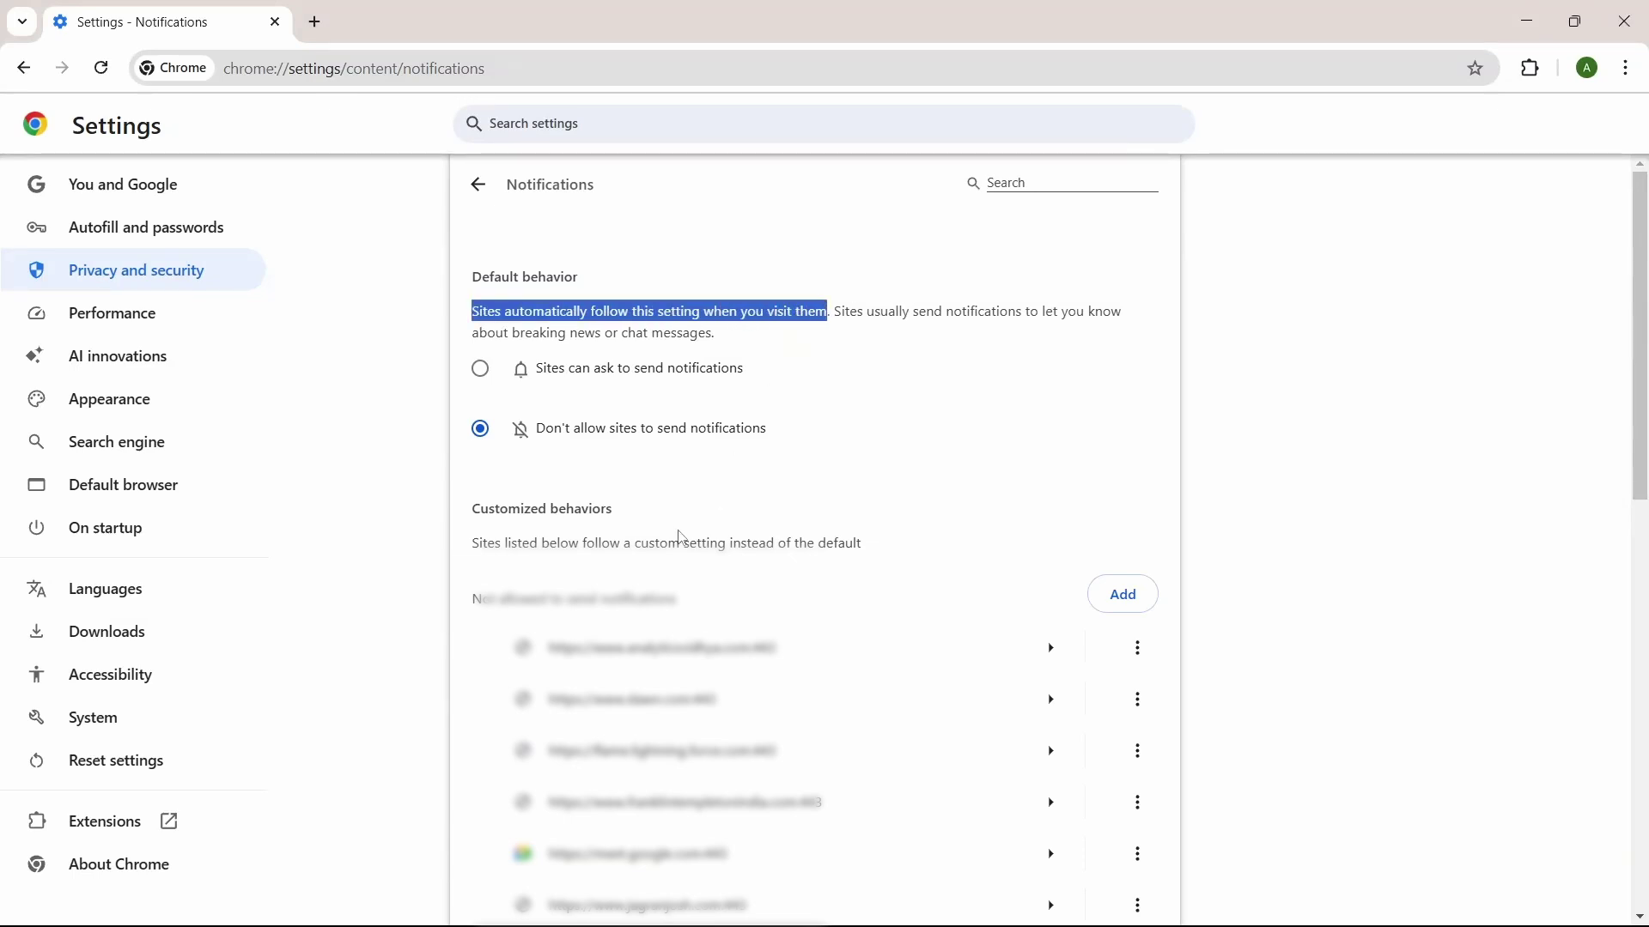
click(469, 490)
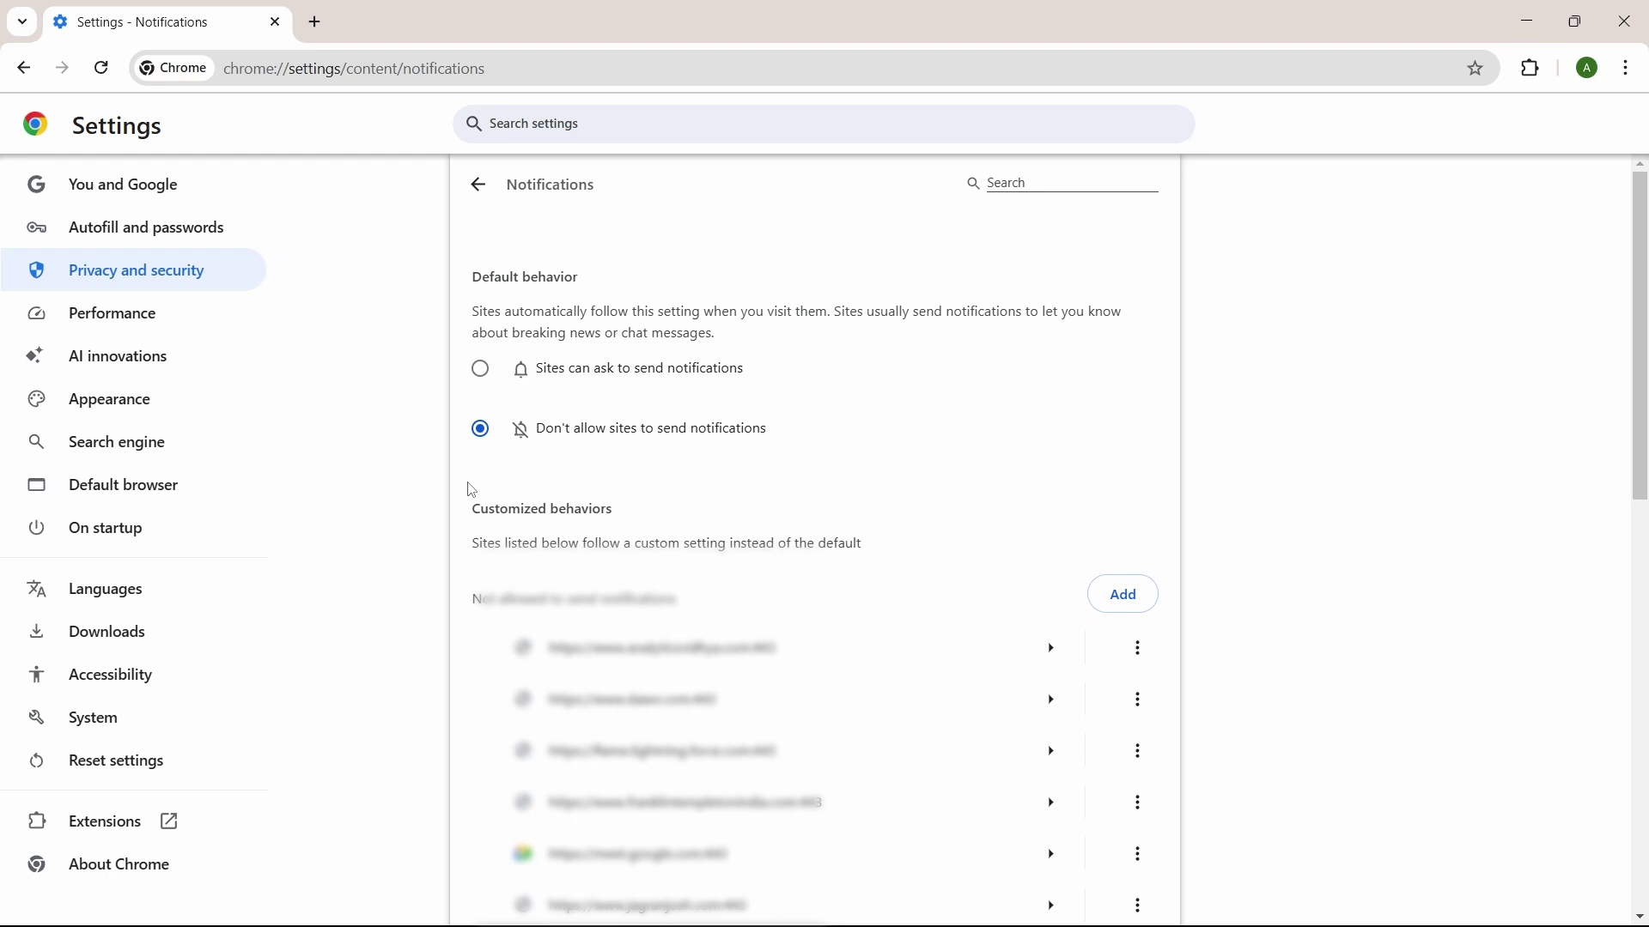